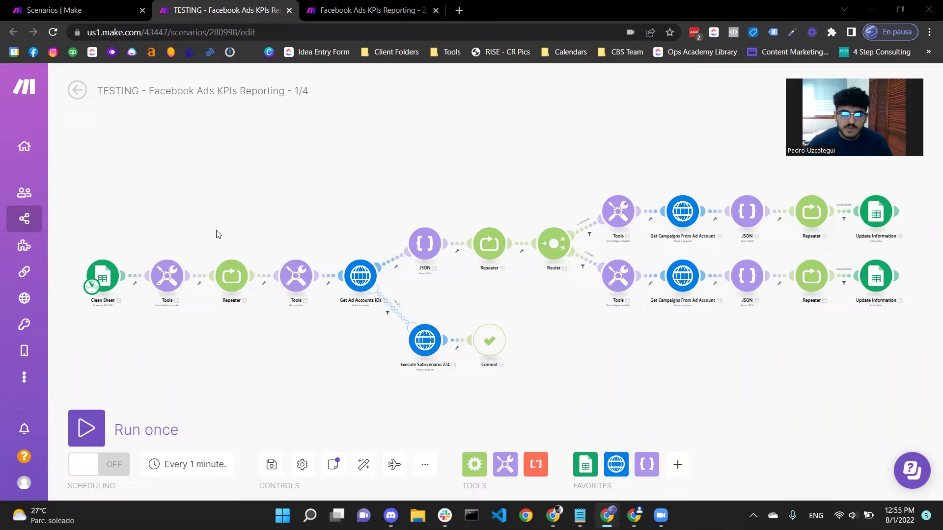
- Zoom and pan the TESTING 1/4 canvas to review the router and both Update Information branches
{"action": "scroll", "coordinate": [219, 241], "scroll_direction": "up", "scroll_amount": 2}
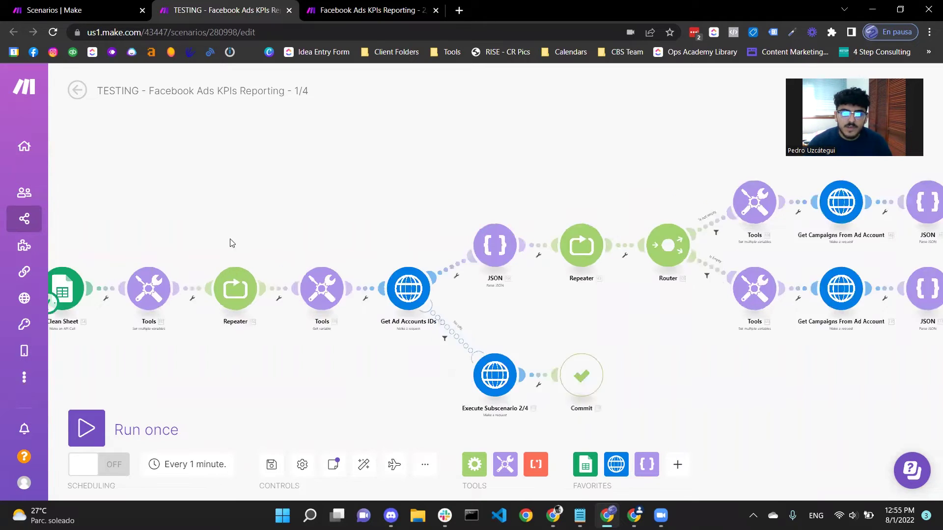
{"action": "scroll", "coordinate": [231, 243], "scroll_direction": "up", "scroll_amount": 2}
{"action": "scroll", "coordinate": [294, 231], "scroll_direction": "down", "scroll_amount": 2}
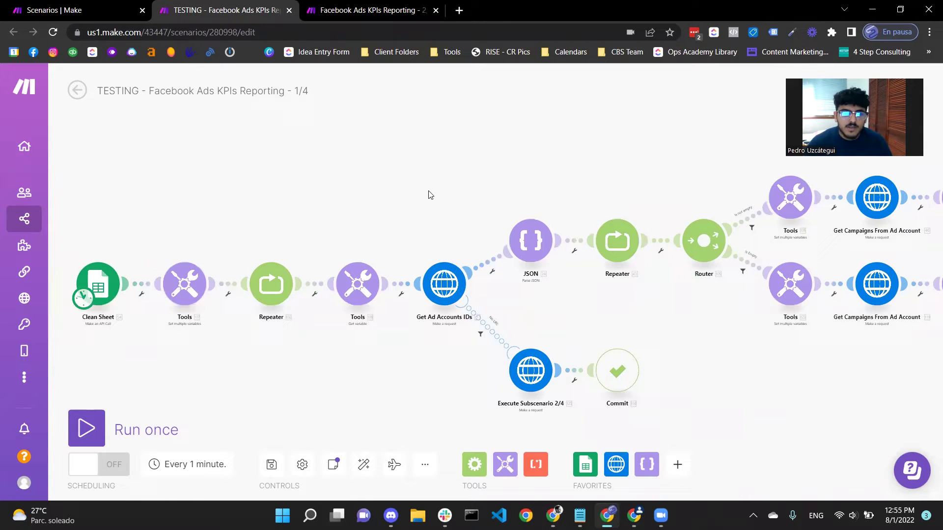
{"action": "left_click_drag", "start_coordinate": [428, 195], "coordinate": [194, 207]}
{"action": "left_click_drag", "start_coordinate": [510, 177], "coordinate": [35, 230]}
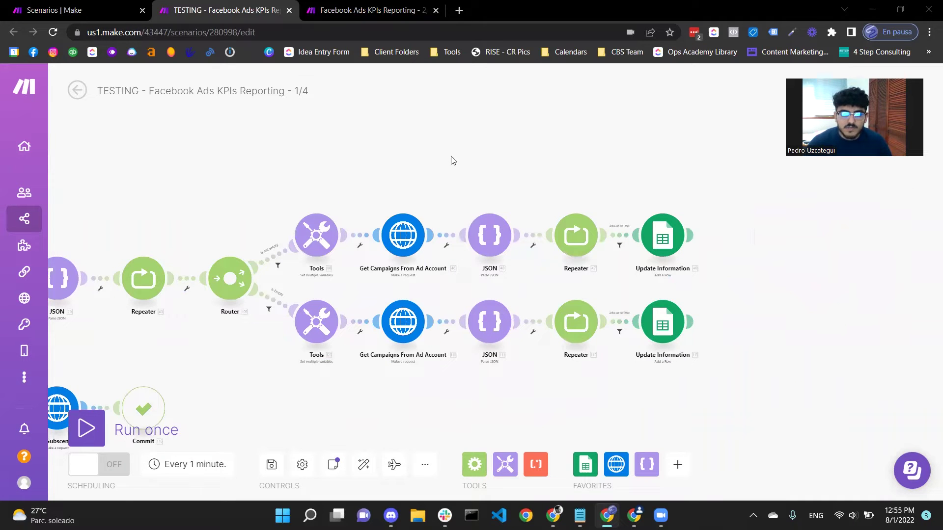
- Bring the Facebook KPI Tracking spreadsheet window to the front
{"action": "key", "text": "super+Tab"}
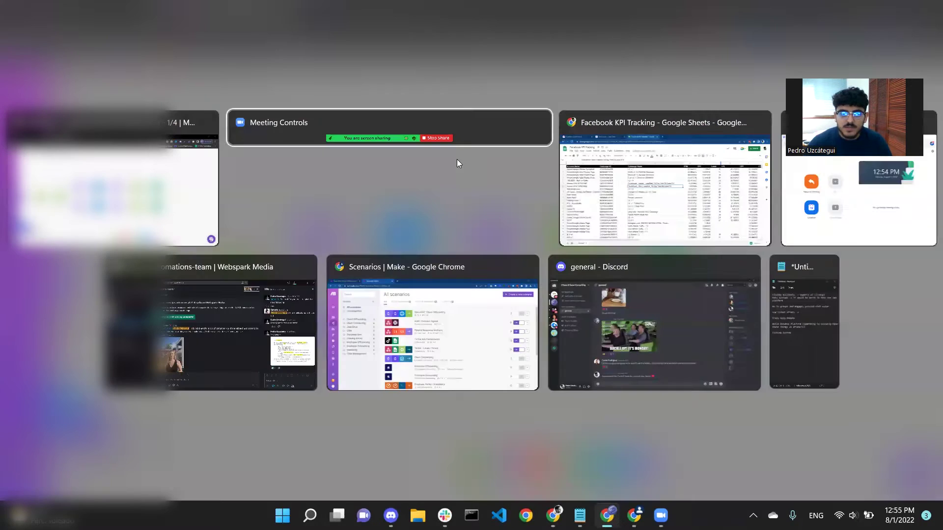
{"action": "key", "text": "Right"}
{"action": "key", "text": "Return"}
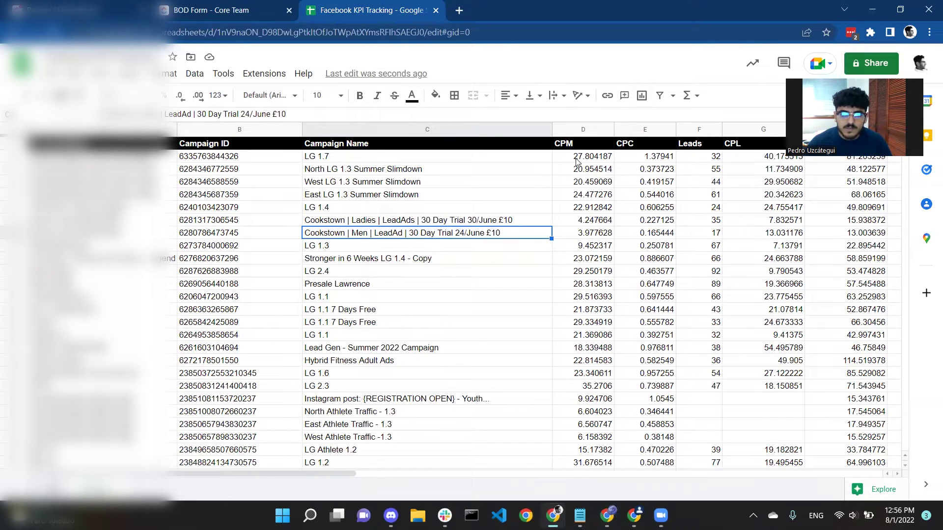
- Scroll across the campaign columns, select the CPL cell G1, and return to Make
{"action": "scroll", "coordinate": [491, 295], "scroll_direction": "right", "scroll_amount": 3}
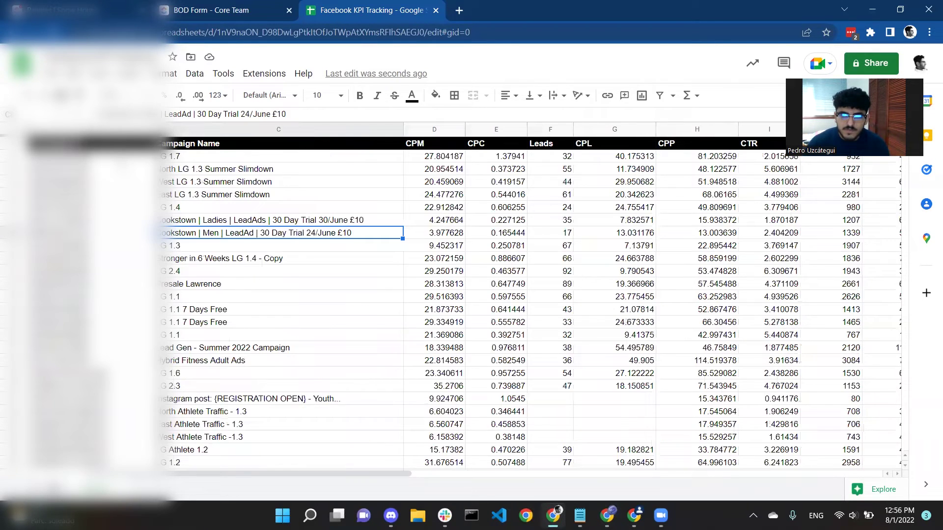
{"action": "scroll", "coordinate": [374, 186], "scroll_direction": "right", "scroll_amount": 6}
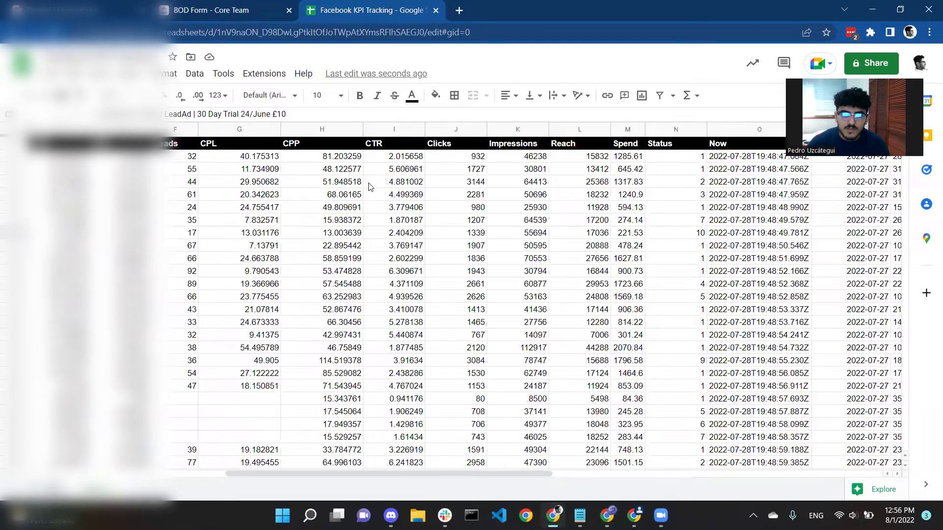
{"action": "scroll", "coordinate": [584, 162], "scroll_direction": "left", "scroll_amount": 6}
{"action": "left_click_drag", "start_coordinate": [562, 158], "coordinate": [620, 162]}
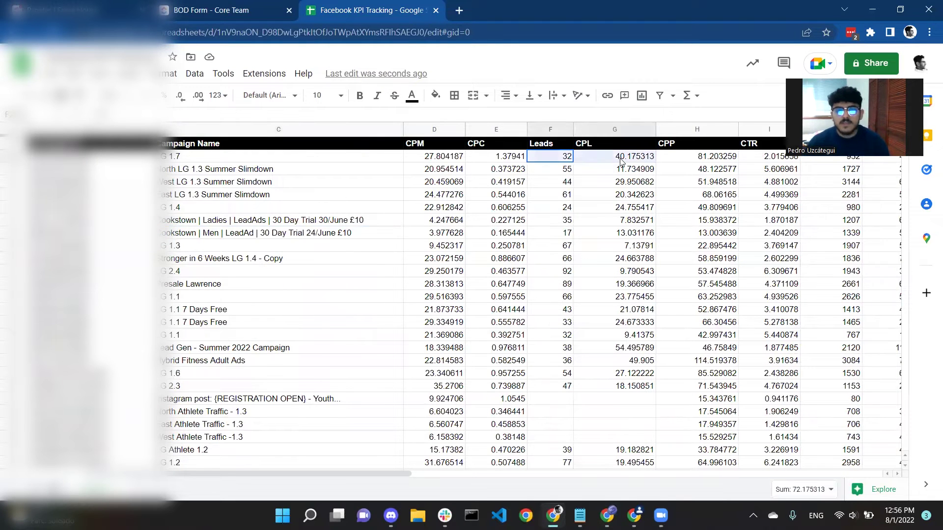
{"action": "left_click", "coordinate": [620, 162]}
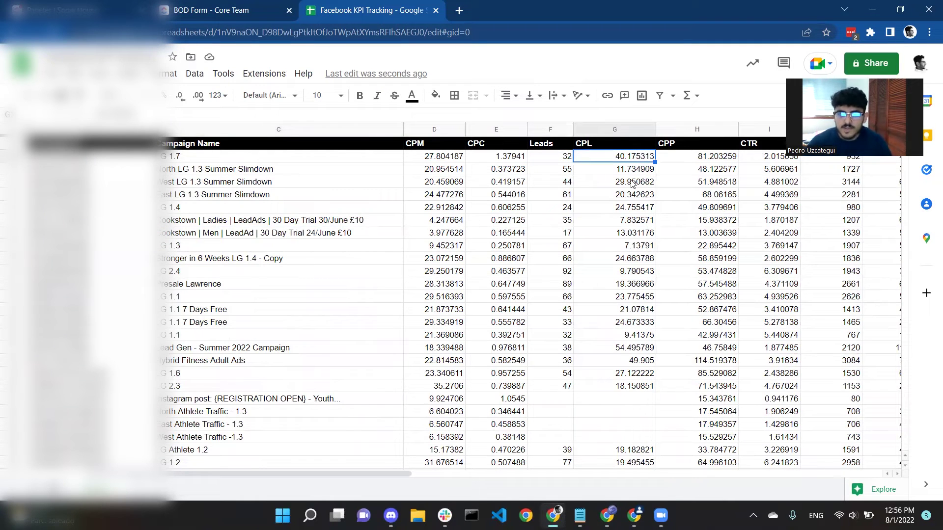
{"action": "key", "text": "alt+Tab"}
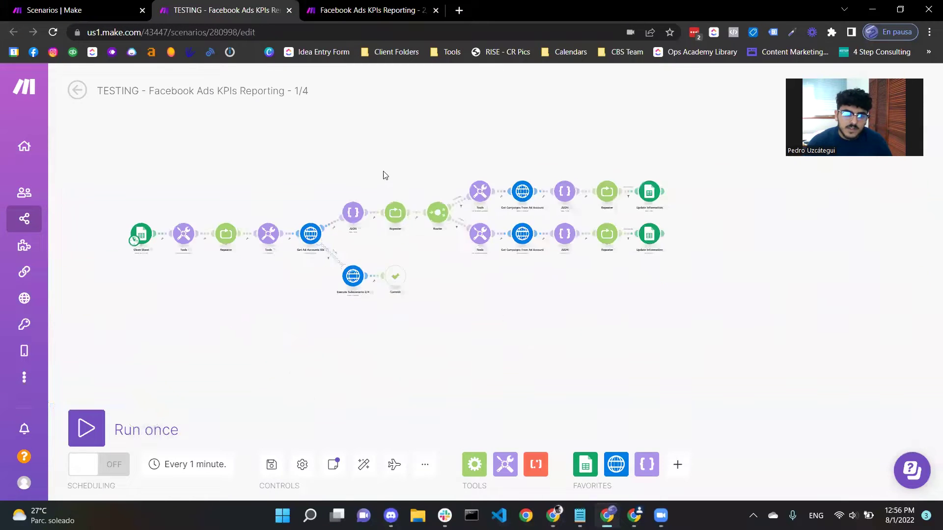
- Run the 1/4 scenario once and switch over to the Facebook KPI Tracking sheet
{"action": "left_click", "coordinate": [87, 429]}
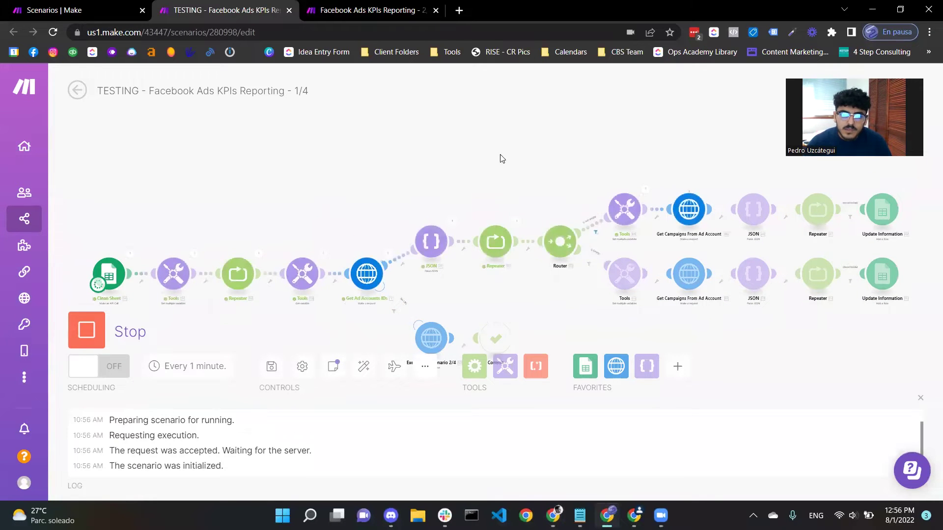
{"action": "key", "text": "alt+Tab"}
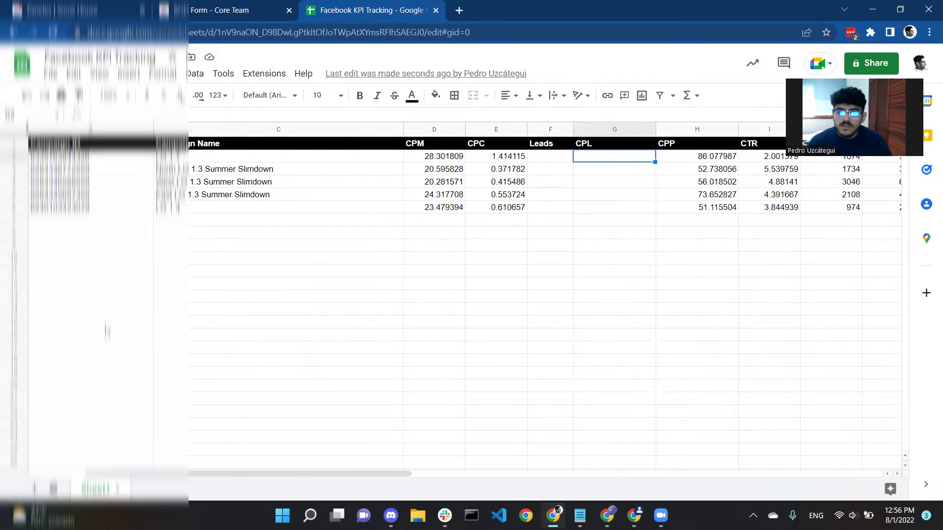
- Scroll sideways through Facebook KPI Tracking as campaign rows arrive, then return to the running scenario
{"action": "scroll", "coordinate": [107, 332], "scroll_direction": "left", "scroll_amount": 3}
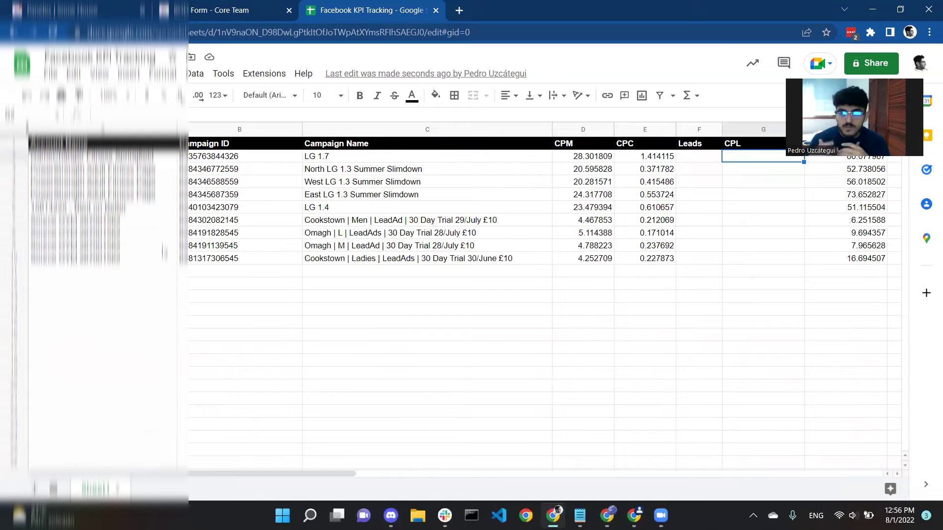
{"action": "scroll", "coordinate": [540, 294], "scroll_direction": "right", "scroll_amount": 3}
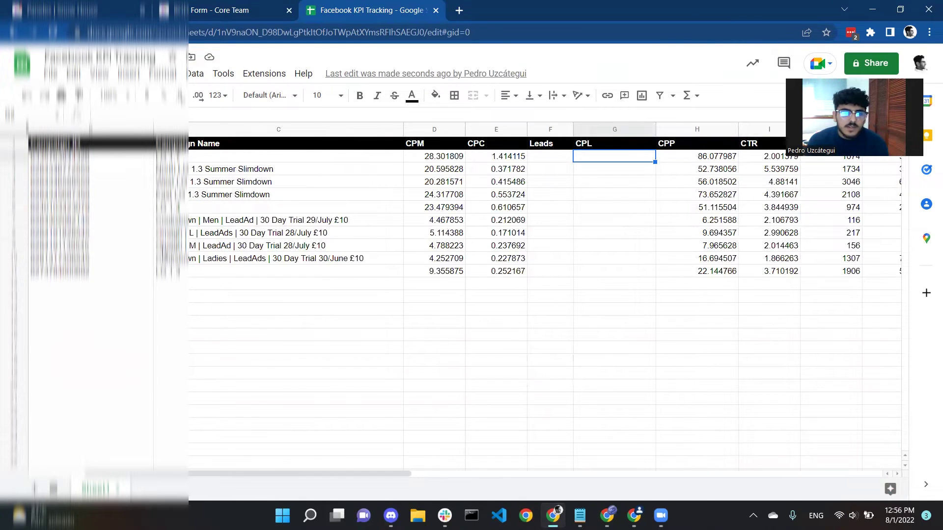
{"action": "scroll", "coordinate": [540, 294], "scroll_direction": "right", "scroll_amount": 3}
{"action": "scroll", "coordinate": [541, 295], "scroll_direction": "left", "scroll_amount": 3}
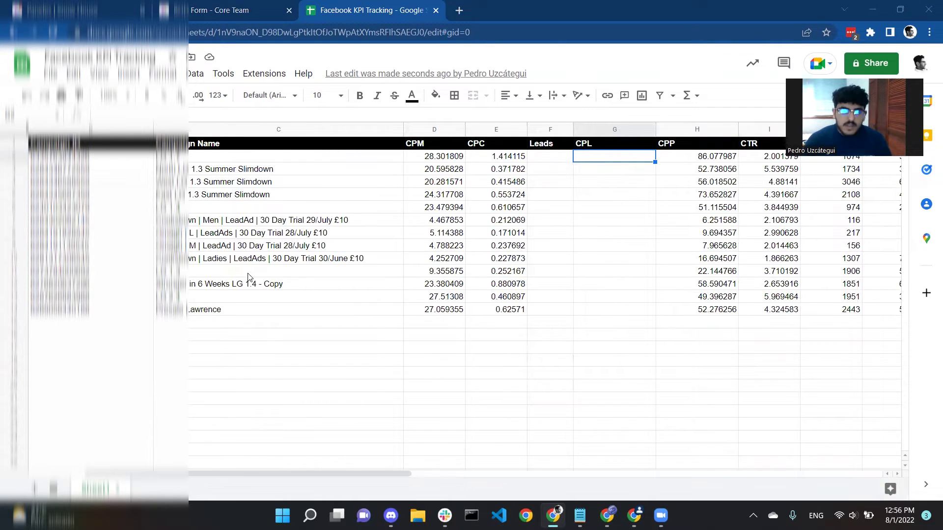
{"action": "key", "text": "alt+Tab"}
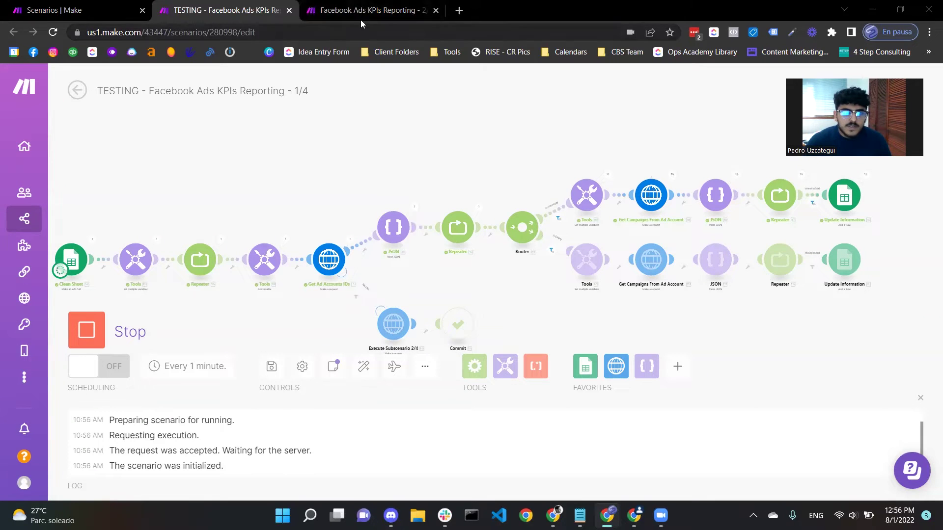
- Start a single run of the 2/4 getLeadsData scenario, listening only for new webhook data
{"action": "left_click", "coordinate": [347, 20]}
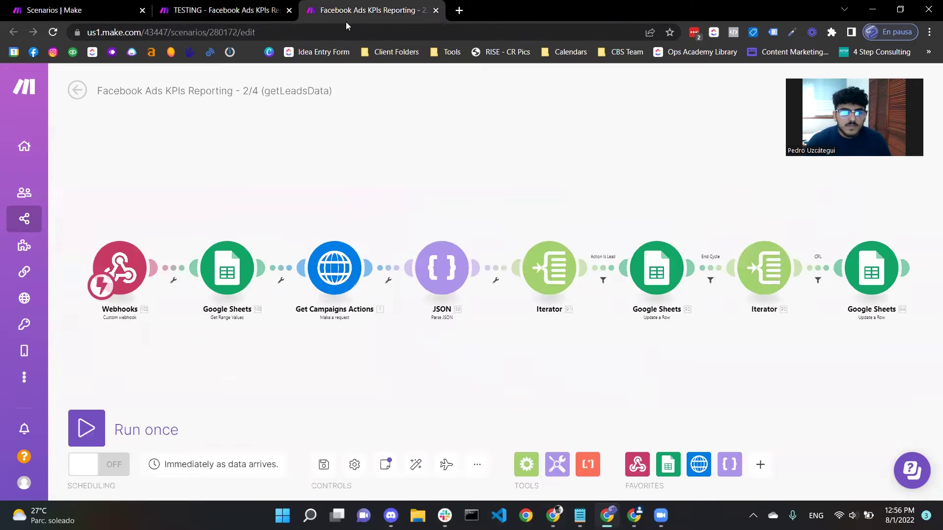
{"action": "left_click", "coordinate": [86, 428]}
{"action": "left_click", "coordinate": [317, 480]}
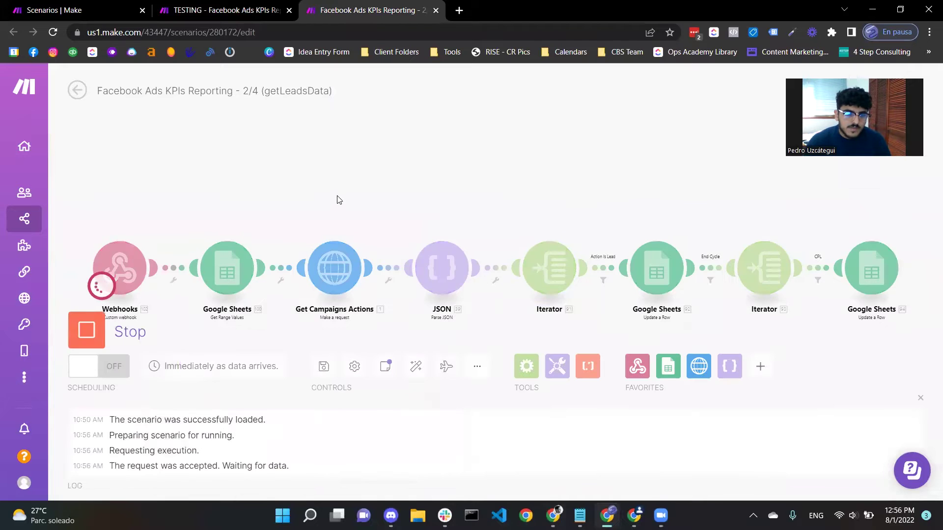
- Follow the 1/4 run to its Clean Sheet module, then confirm 2/4 received the webhook call
{"action": "left_click", "coordinate": [269, 20]}
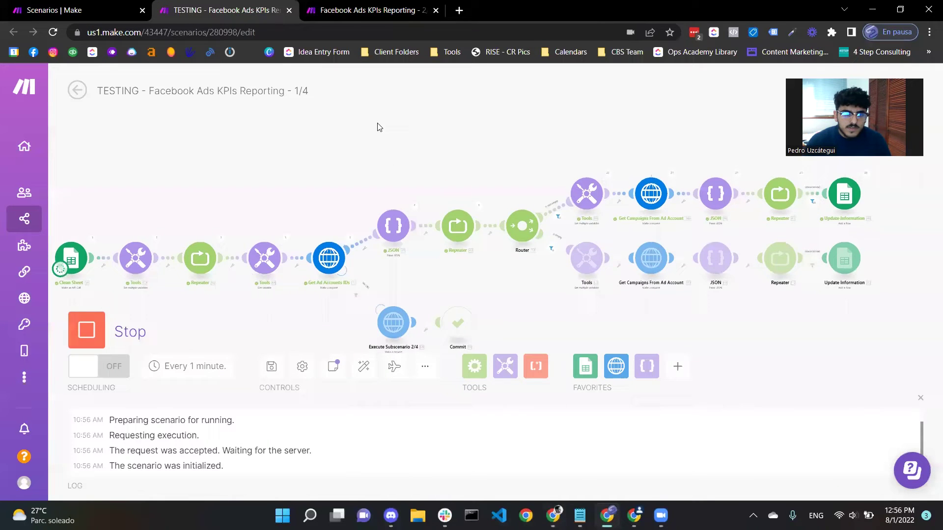
{"action": "scroll", "coordinate": [415, 284], "scroll_direction": "up", "scroll_amount": 4}
{"action": "scroll", "coordinate": [415, 287], "scroll_direction": "up", "scroll_amount": 3}
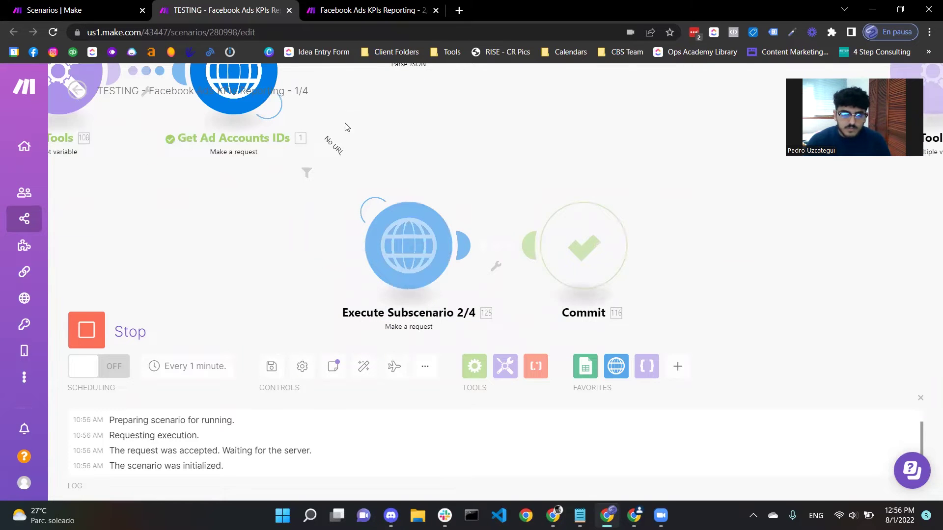
{"action": "scroll", "coordinate": [403, 223], "scroll_direction": "down", "scroll_amount": 6}
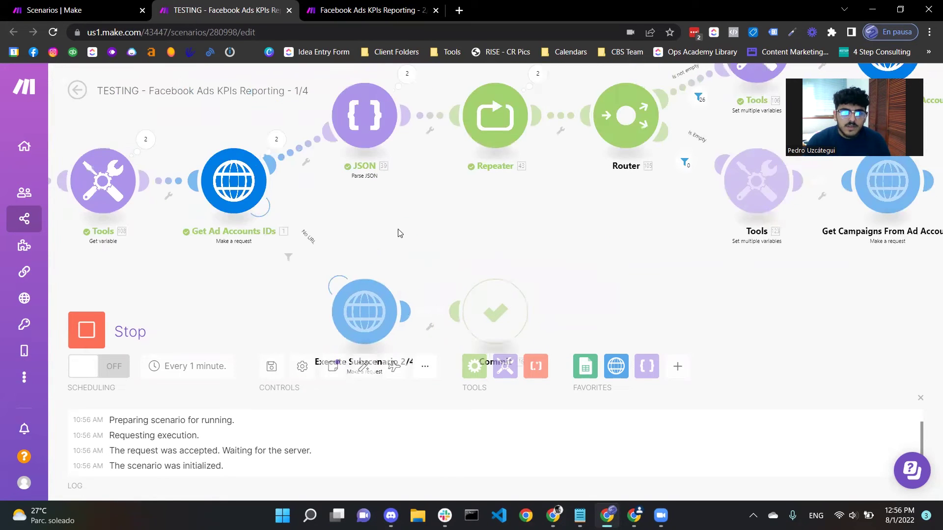
{"action": "scroll", "coordinate": [427, 229], "scroll_direction": "down", "scroll_amount": 3}
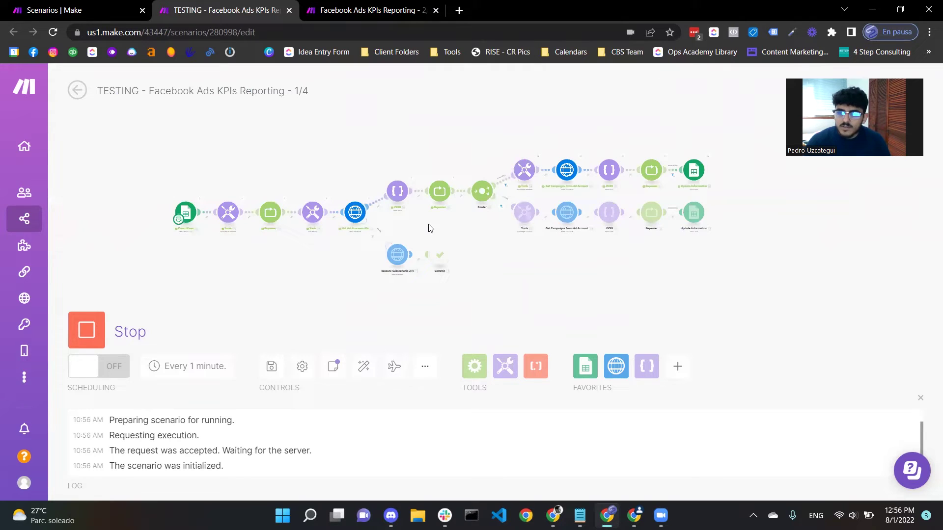
{"action": "scroll", "coordinate": [448, 228], "scroll_direction": "up", "scroll_amount": 5}
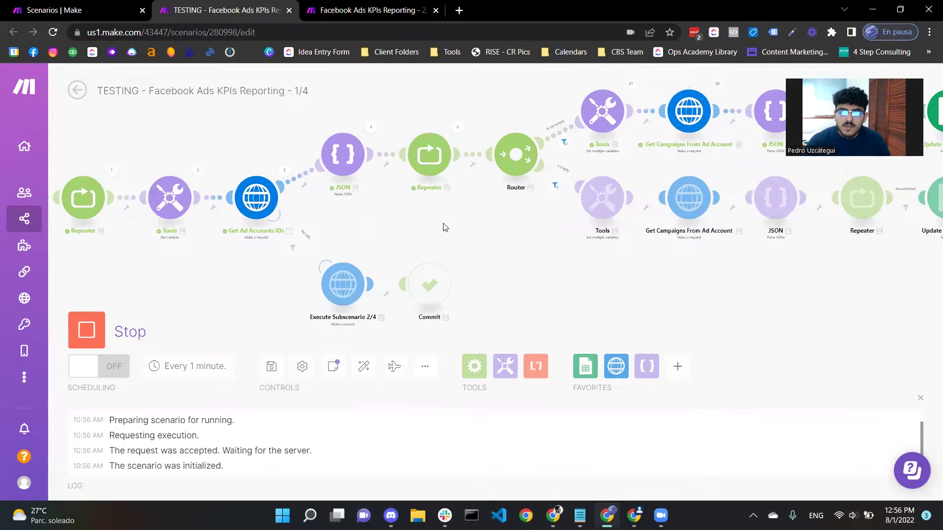
{"action": "scroll", "coordinate": [442, 226], "scroll_direction": "down", "scroll_amount": 2}
{"action": "left_click_drag", "start_coordinate": [441, 225], "coordinate": [469, 226]}
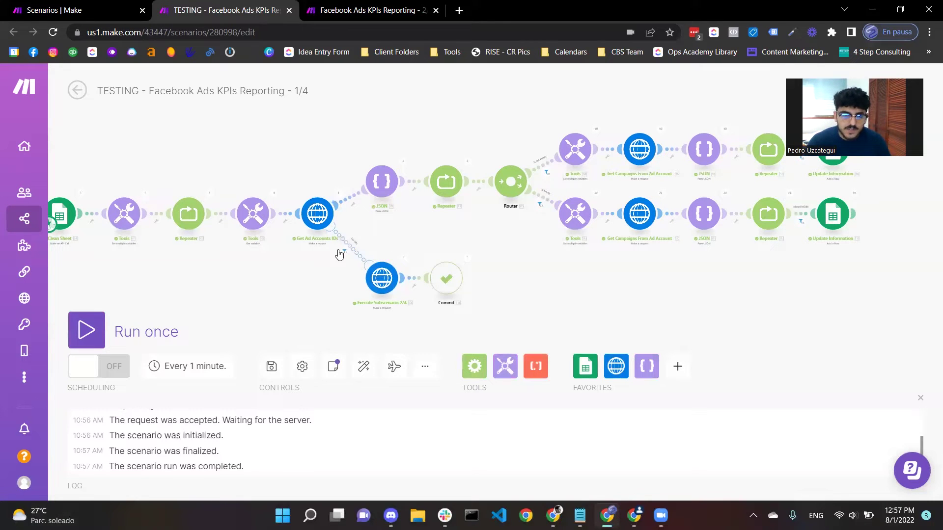
{"action": "left_click", "coordinate": [339, 10]}
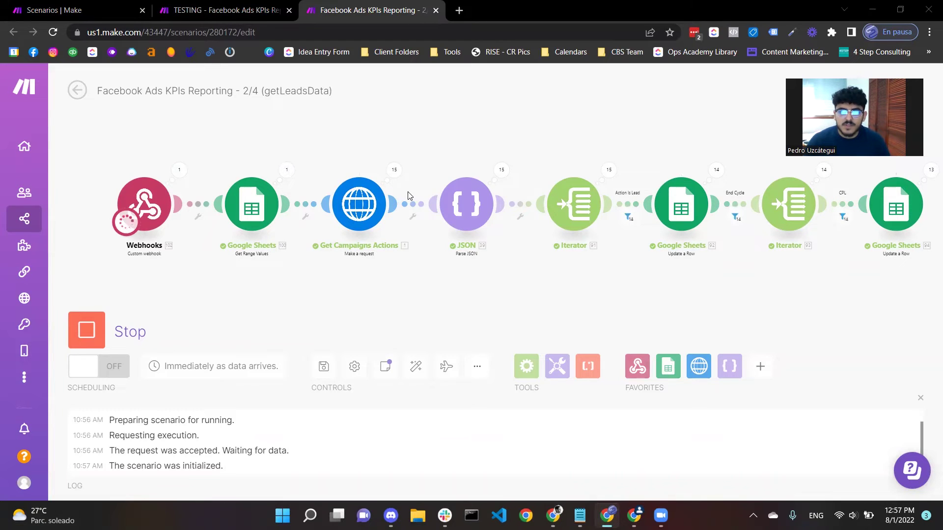
{"action": "key", "text": "super+Tab"}
- Scroll down Facebook KPI Tracking to verify Leads and CPL reach the last campaign row, then return to Make
{"action": "left_click", "coordinate": [629, 206]}
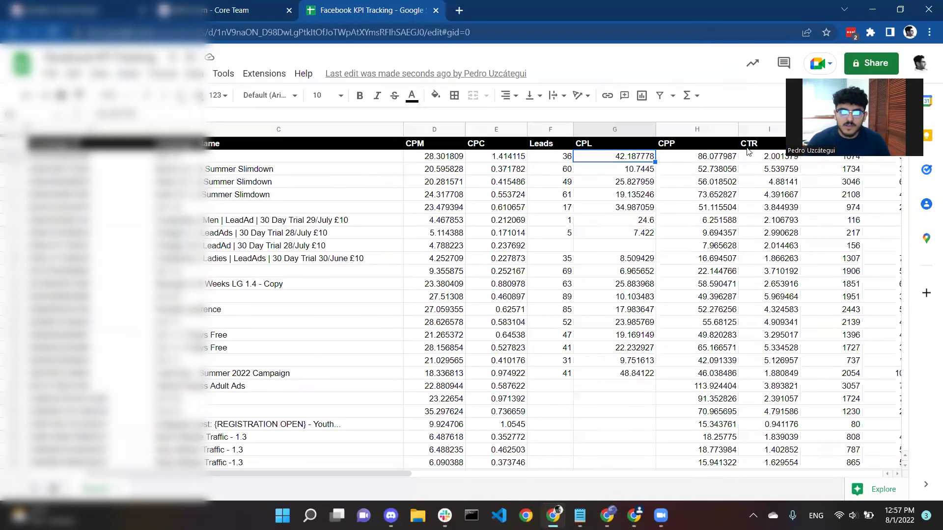
{"action": "scroll", "coordinate": [541, 211], "scroll_direction": "down", "scroll_amount": 3}
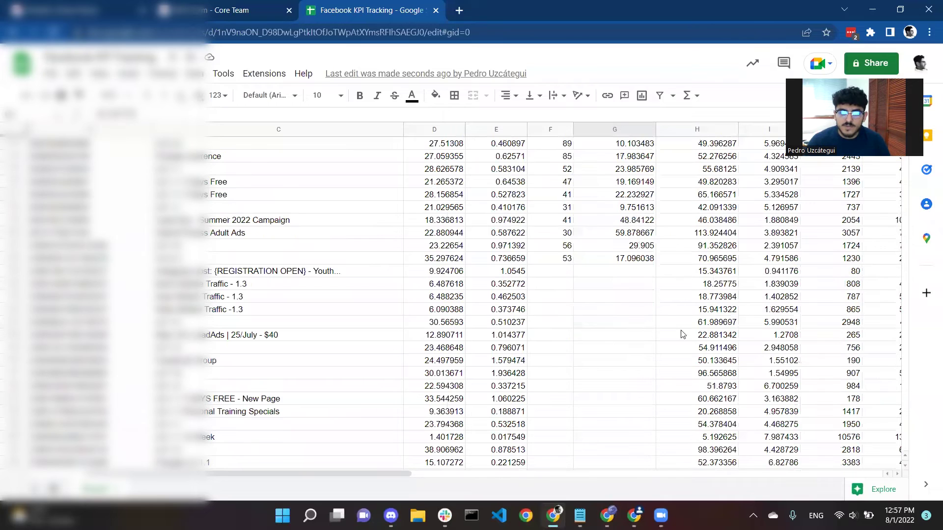
{"action": "scroll", "coordinate": [602, 227], "scroll_direction": "down", "scroll_amount": 1}
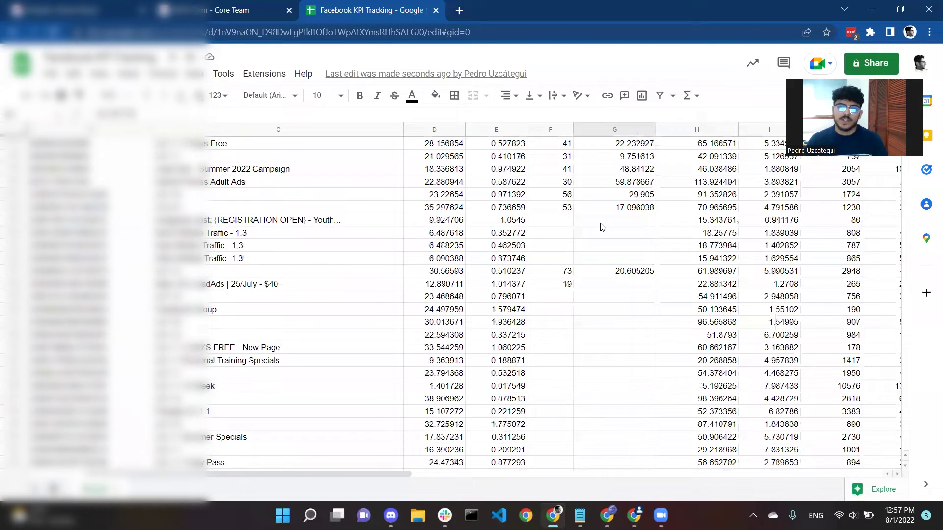
{"action": "scroll", "coordinate": [602, 227], "scroll_direction": "down", "scroll_amount": 2}
{"action": "scroll", "coordinate": [602, 227], "scroll_direction": "down", "scroll_amount": 1}
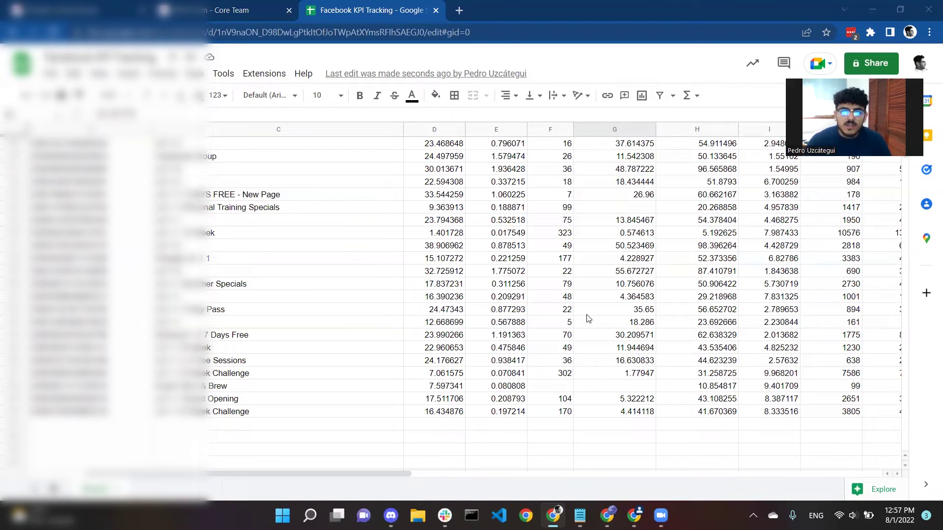
{"action": "key", "text": "alt+Tab"}
{"action": "key", "text": "alt+Tab"}
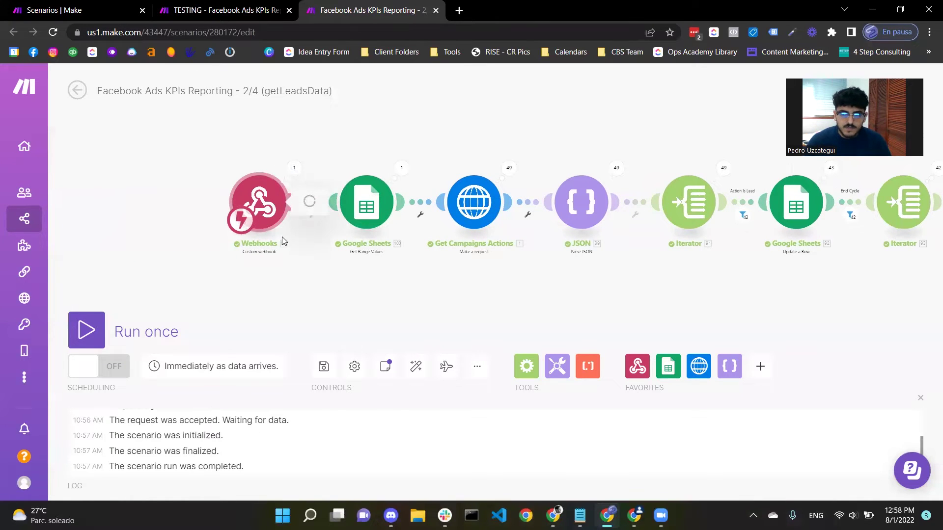
{"action": "left_click", "coordinate": [269, 215]}
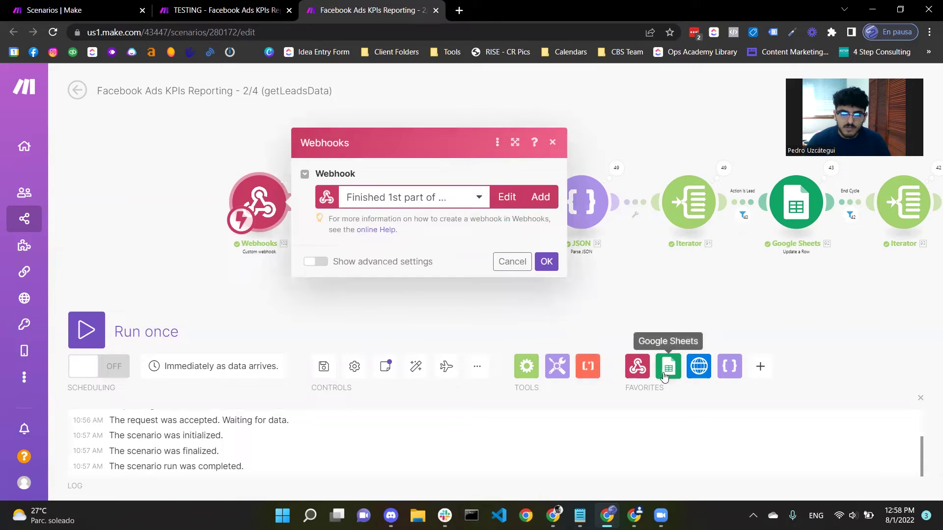
{"action": "left_click", "coordinate": [637, 366]}
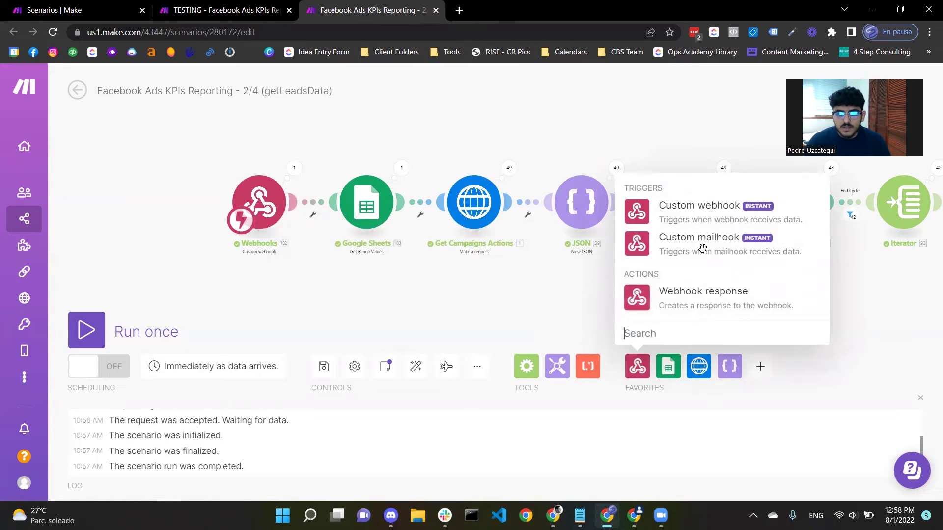
{"action": "left_click", "coordinate": [675, 213]}
{"action": "left_click_drag", "start_coordinate": [694, 248], "coordinate": [526, 326]}
{"action": "scroll", "coordinate": [533, 295], "scroll_direction": "down", "scroll_amount": 3}
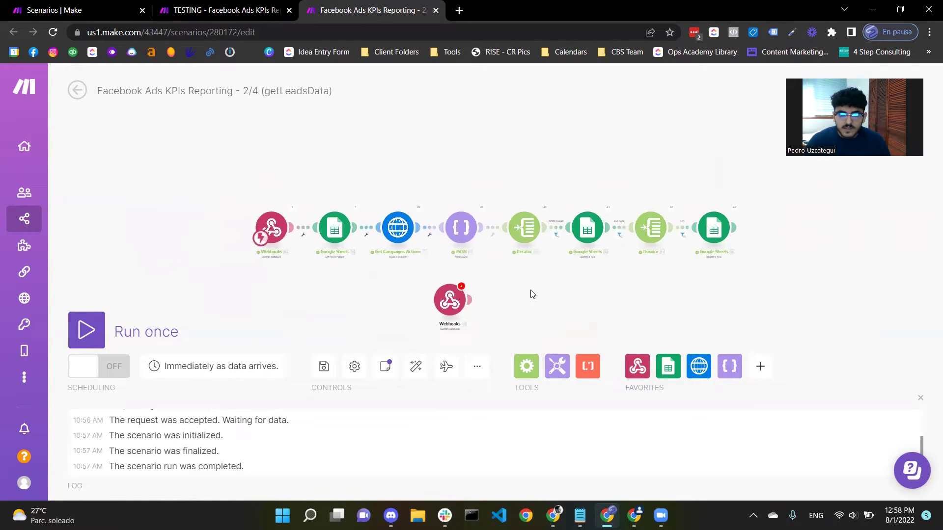
{"action": "left_click", "coordinate": [450, 301]}
{"action": "scroll", "coordinate": [420, 307], "scroll_direction": "up", "scroll_amount": 2}
{"action": "scroll", "coordinate": [420, 307], "scroll_direction": "up", "scroll_amount": 2}
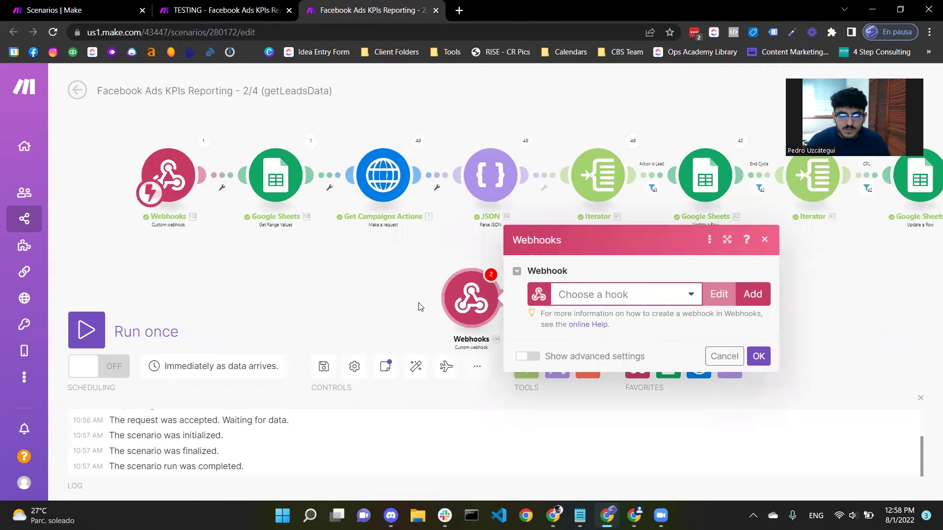
{"action": "left_click", "coordinate": [584, 251]}
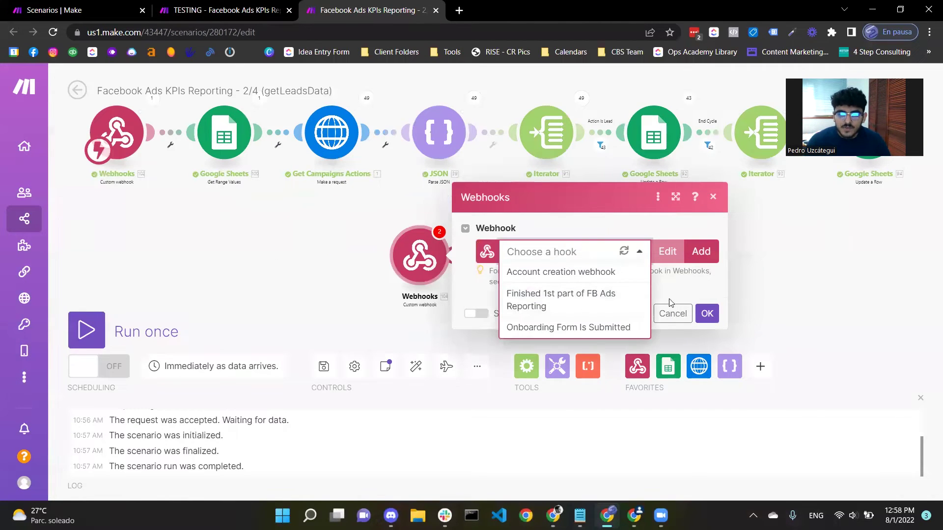
{"action": "left_click", "coordinate": [690, 253]}
{"action": "left_click", "coordinate": [594, 201]}
{"action": "key", "text": "ctrl+a"}
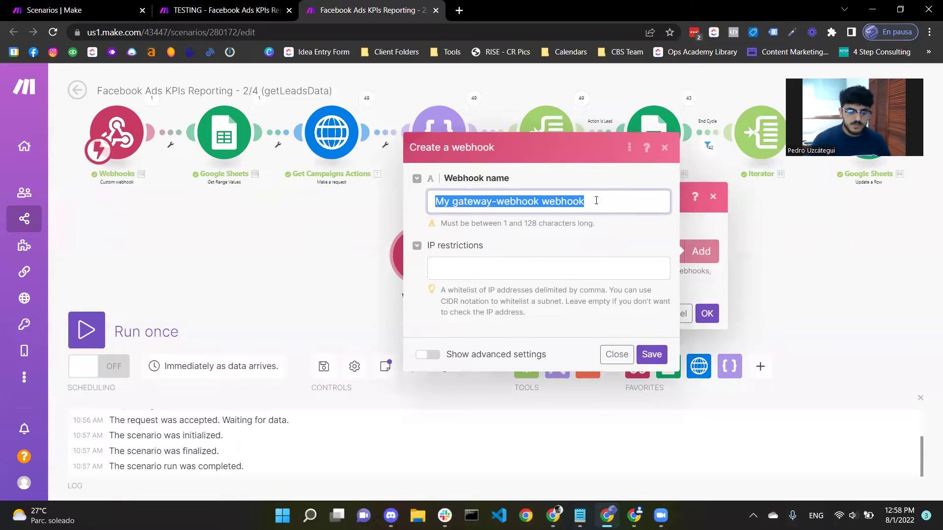
{"action": "type", "text": "Example Webhook"}
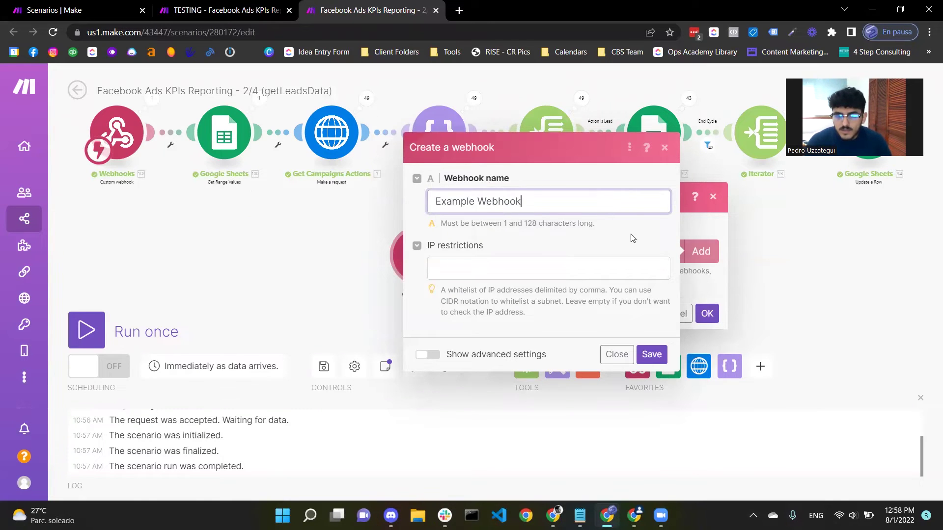
{"action": "left_click", "coordinate": [652, 354]}
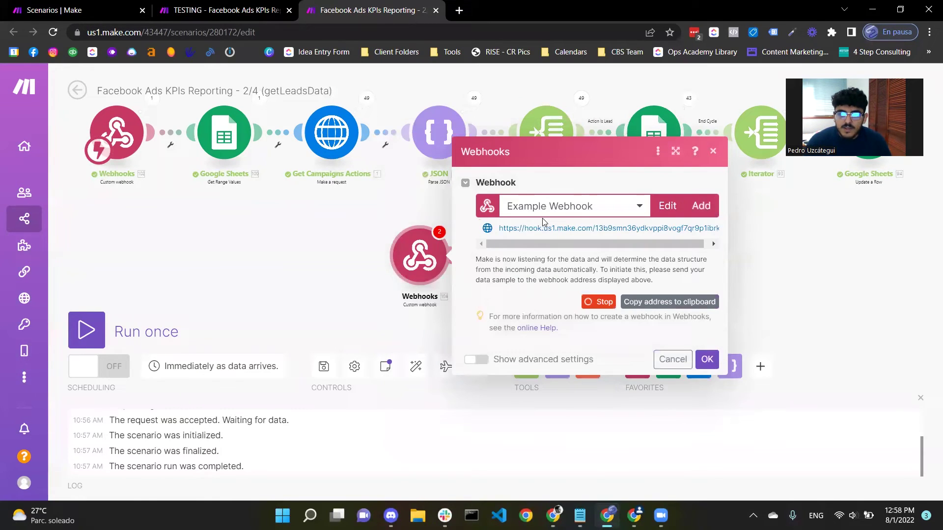
{"action": "left_click_drag", "start_coordinate": [499, 233], "coordinate": [719, 230]}
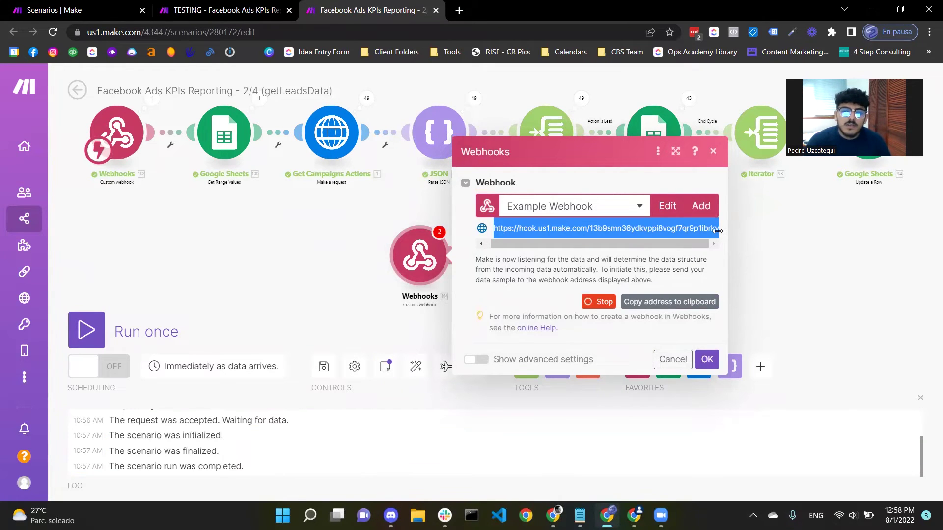
{"action": "left_click", "coordinate": [713, 151]}
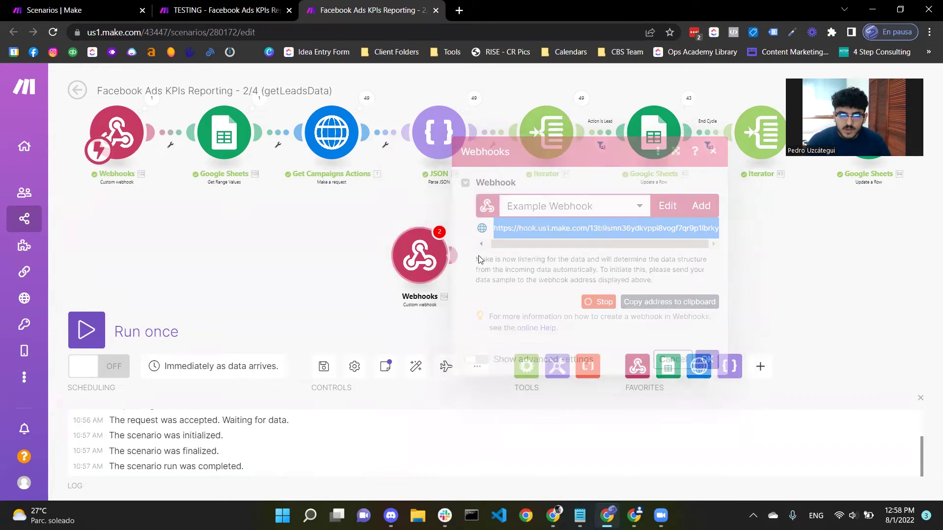
{"action": "right_click", "coordinate": [418, 268]}
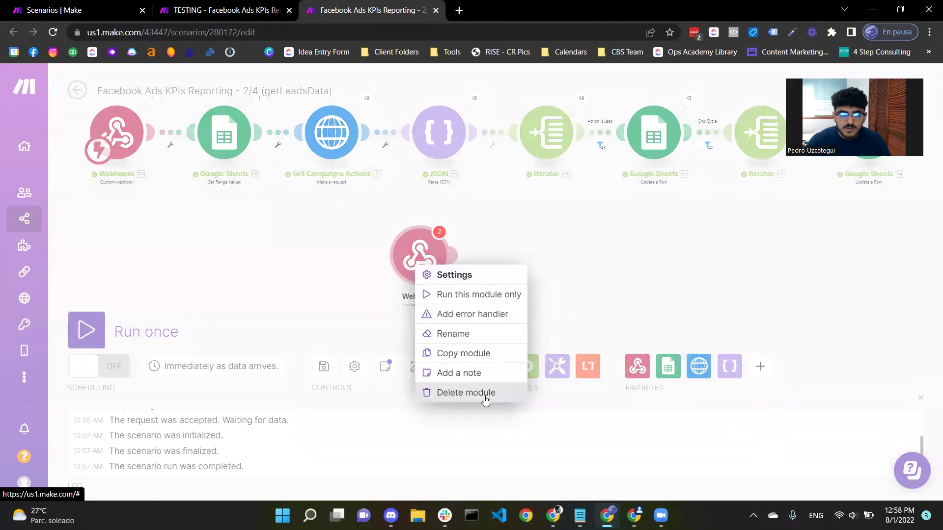
{"action": "left_click", "coordinate": [485, 392]}
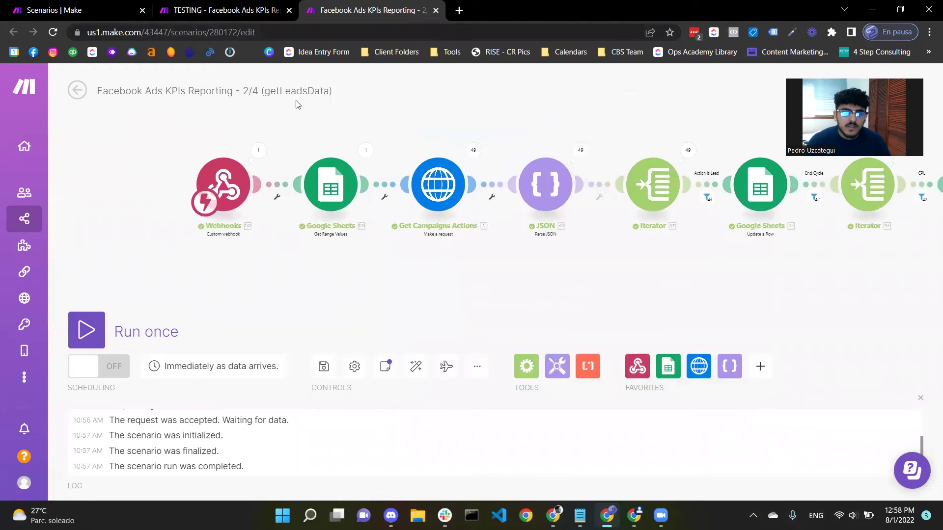
- Copy the 2/4 trigger webhook's address to the clipboard, then bring up the TESTING 1/4 scenario
{"action": "left_click", "coordinate": [223, 186]}
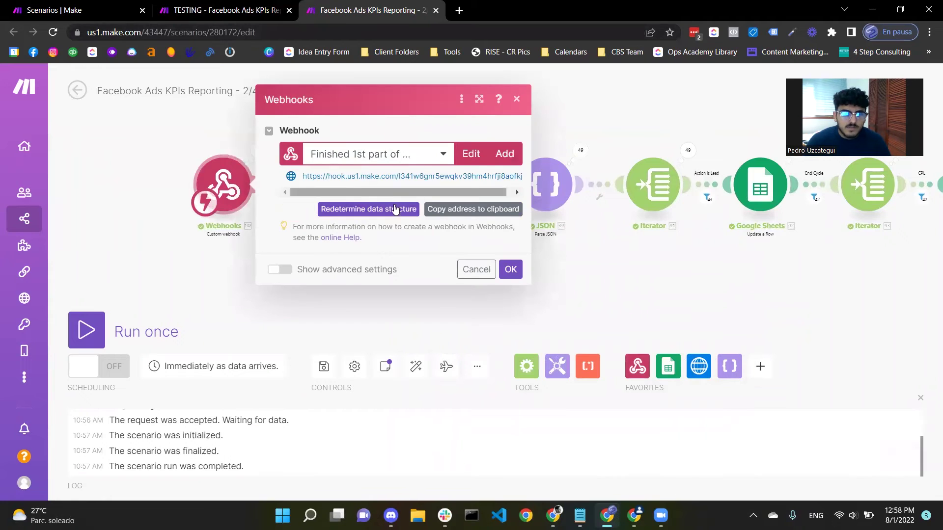
{"action": "left_click", "coordinate": [451, 218]}
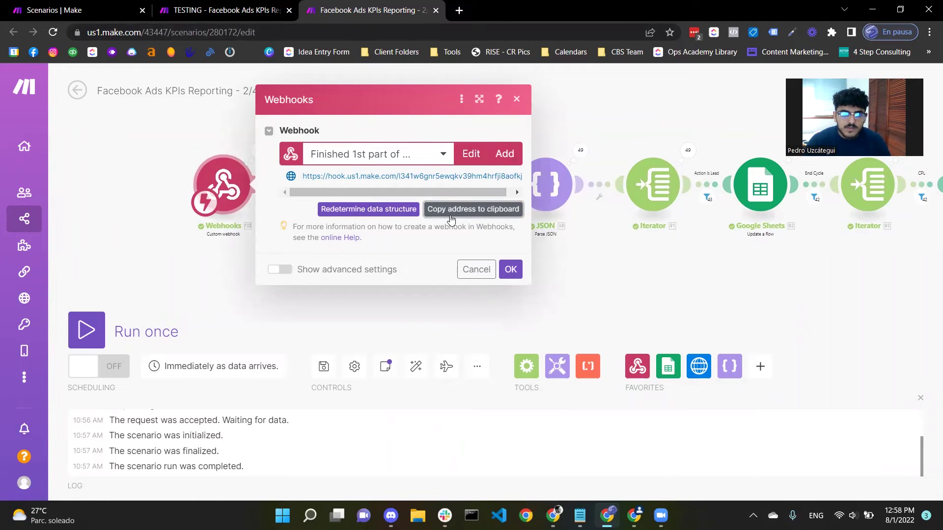
{"action": "left_click", "coordinate": [511, 270]}
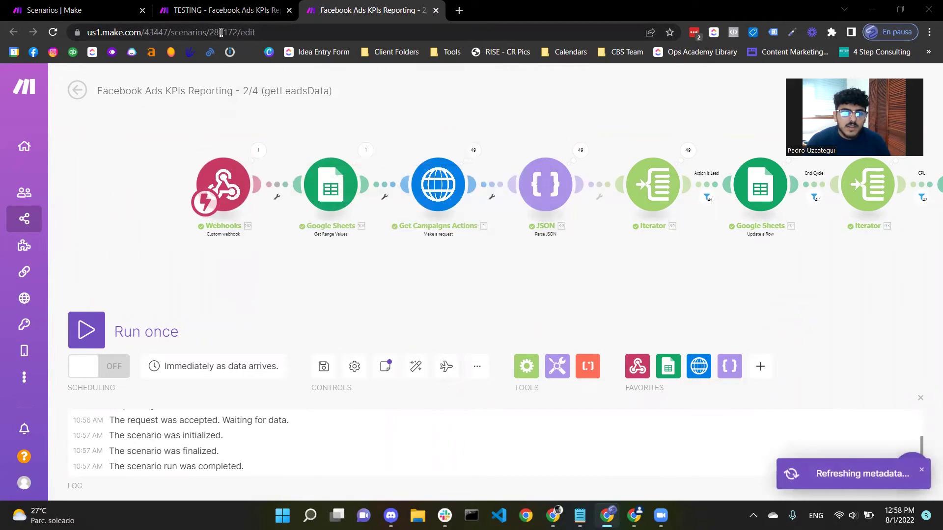
{"action": "left_click", "coordinate": [221, 10]}
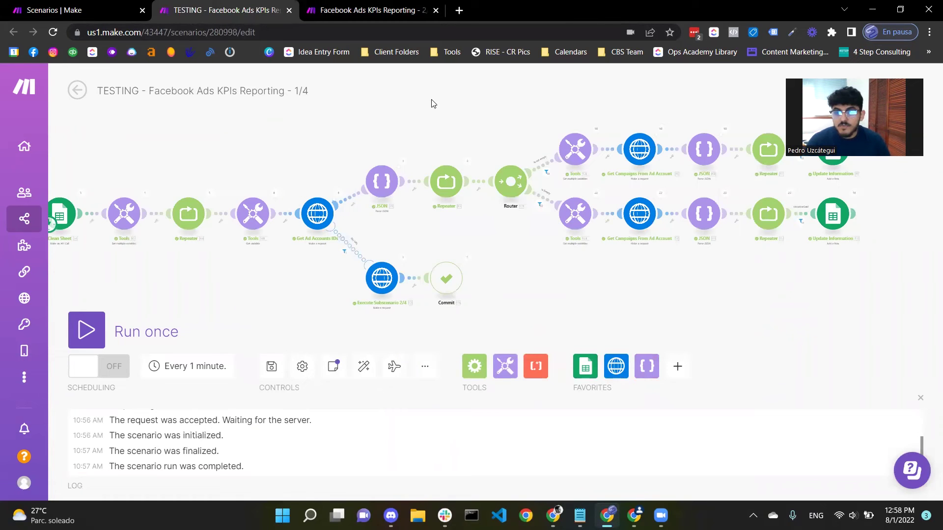
{"action": "scroll", "coordinate": [396, 275], "scroll_direction": "up", "scroll_amount": 5}
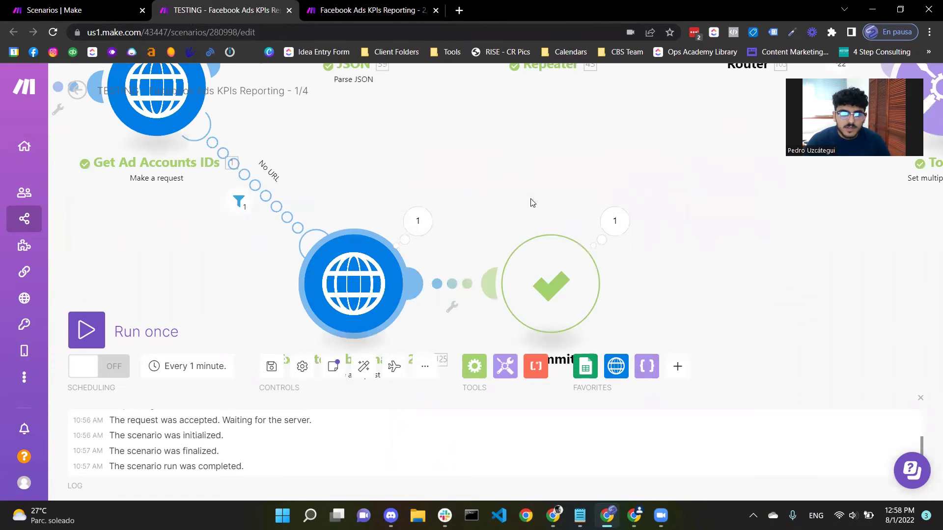
{"action": "scroll", "coordinate": [532, 202], "scroll_direction": "down", "scroll_amount": 3}
{"action": "scroll", "coordinate": [532, 202], "scroll_direction": "left", "scroll_amount": 3}
{"action": "left_click", "coordinate": [456, 222]}
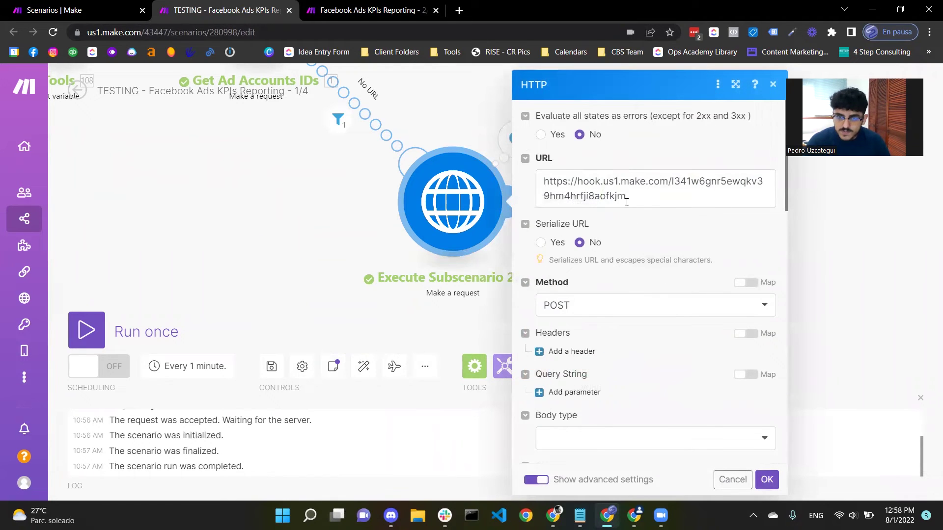
{"action": "triple_click", "coordinate": [652, 205]}
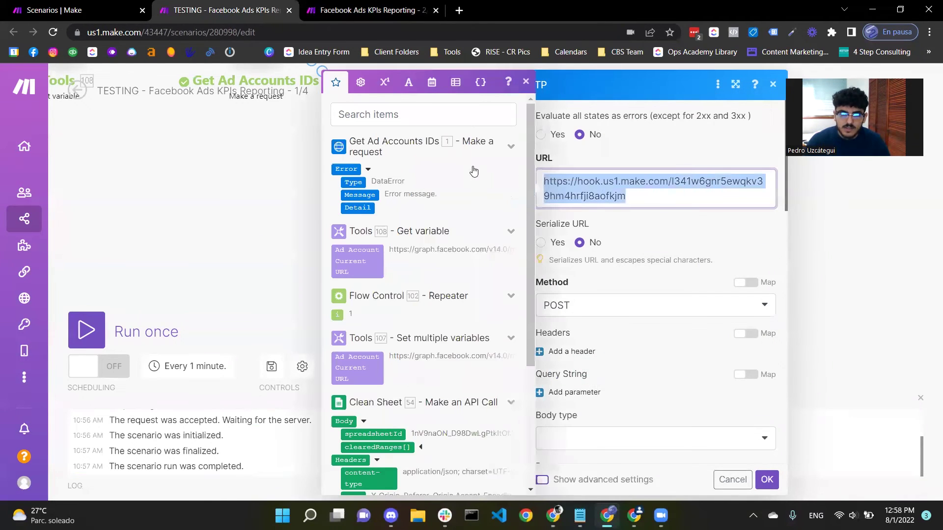
{"action": "left_click", "coordinate": [672, 197]}
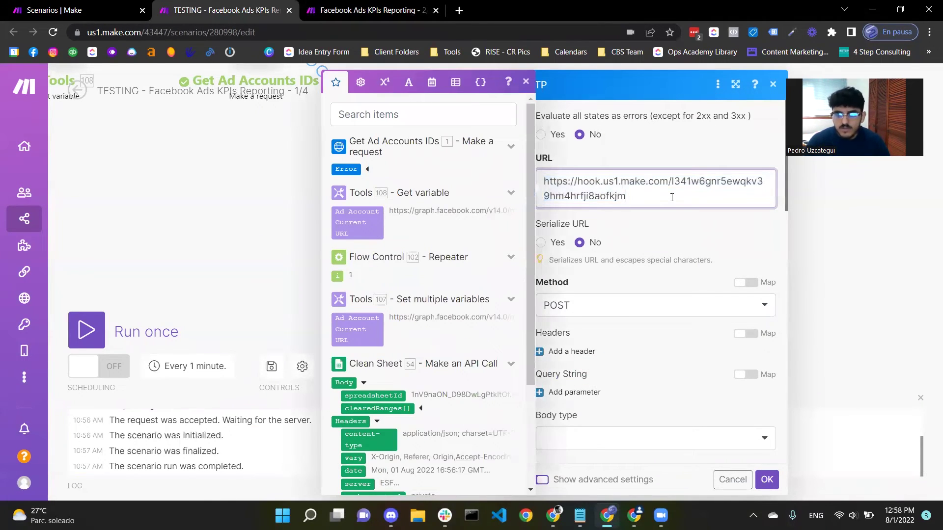
{"action": "left_click", "coordinate": [697, 224]}
{"action": "scroll", "coordinate": [635, 308], "scroll_direction": "down", "scroll_amount": 3}
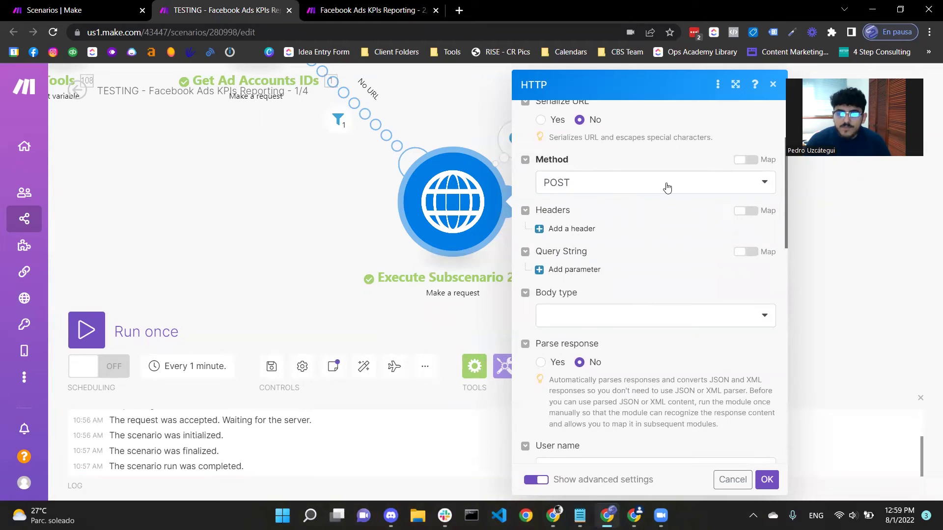
{"action": "scroll", "coordinate": [667, 187], "scroll_direction": "up", "scroll_amount": 3}
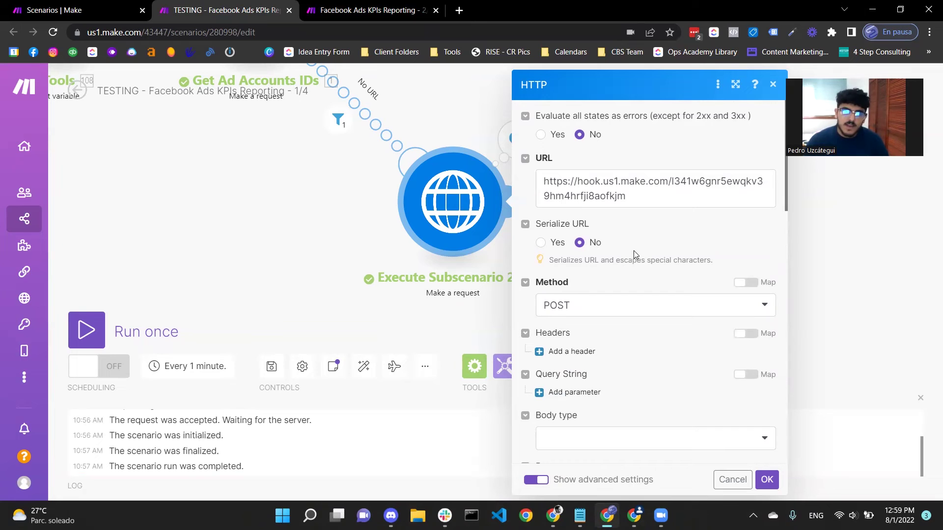
{"action": "left_click", "coordinate": [380, 21]}
{"action": "key", "text": "ctrl+shift+Tab"}
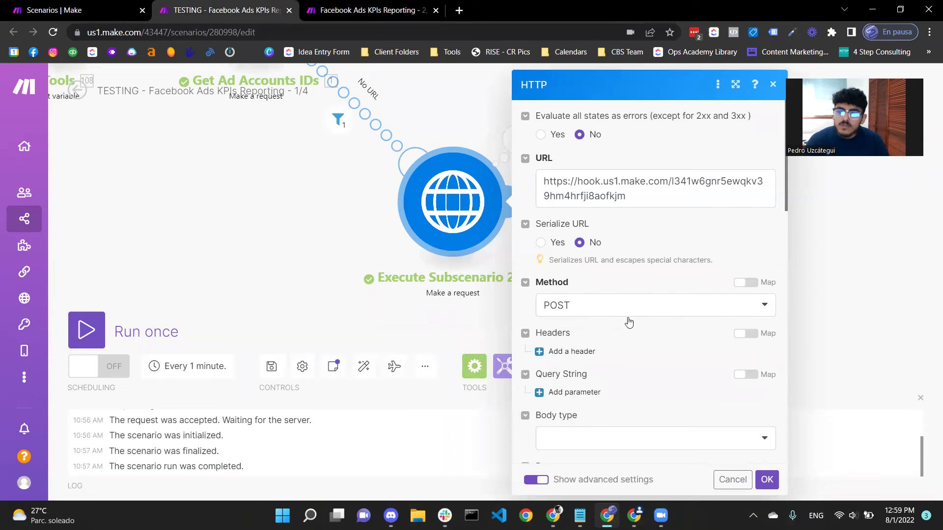
{"action": "left_click_drag", "start_coordinate": [633, 196], "coordinate": [512, 196]}
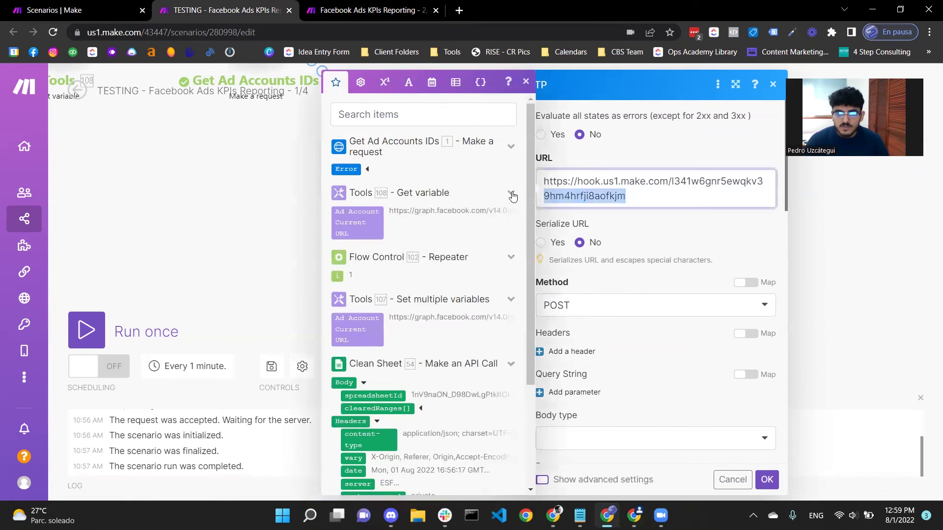
{"action": "left_click", "coordinate": [512, 195]}
{"action": "left_click", "coordinate": [683, 285]}
{"action": "scroll", "coordinate": [678, 305], "scroll_direction": "down", "scroll_amount": 5}
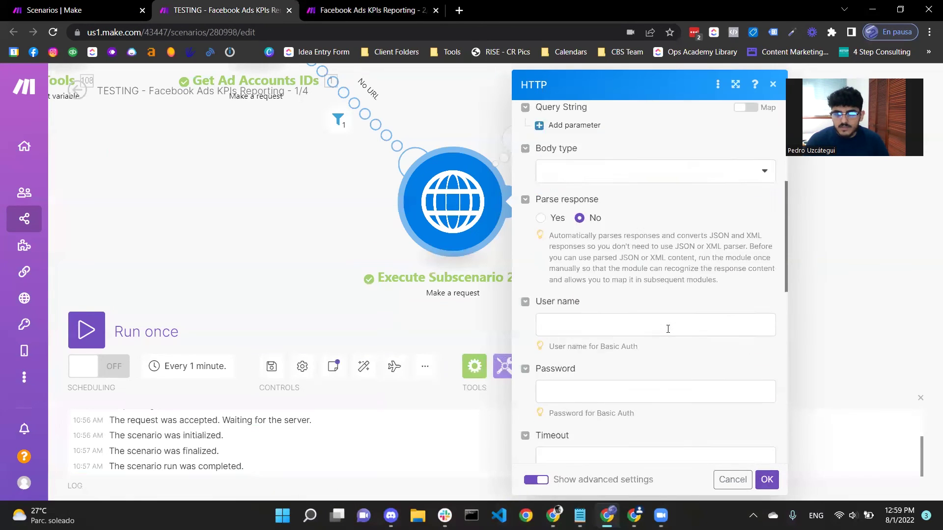
{"action": "scroll", "coordinate": [668, 329], "scroll_direction": "down", "scroll_amount": 12}
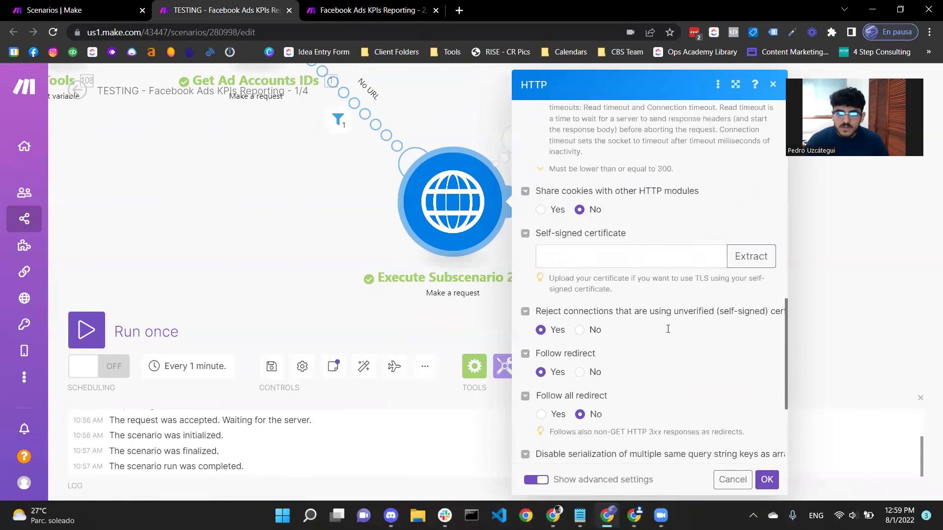
{"action": "scroll", "coordinate": [668, 329], "scroll_direction": "up", "scroll_amount": 15}
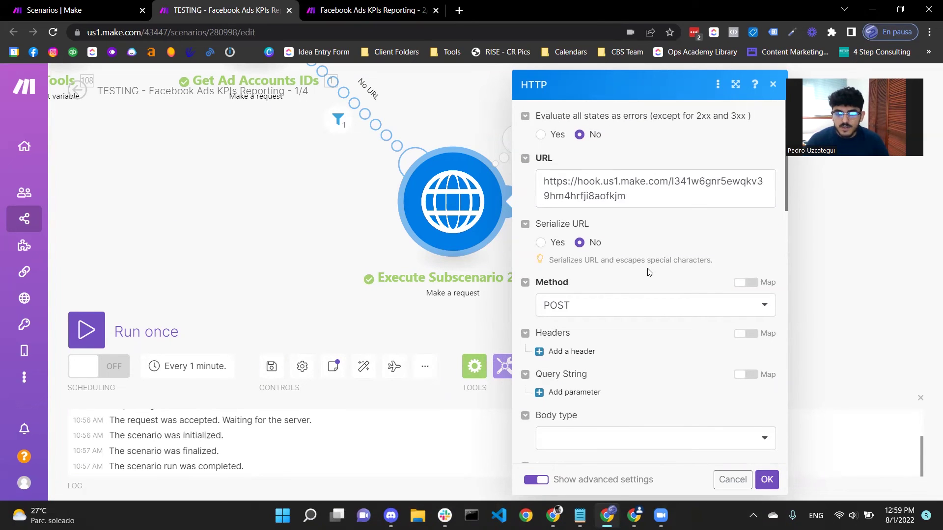
{"action": "scroll", "coordinate": [652, 276], "scroll_direction": "down", "scroll_amount": 3}
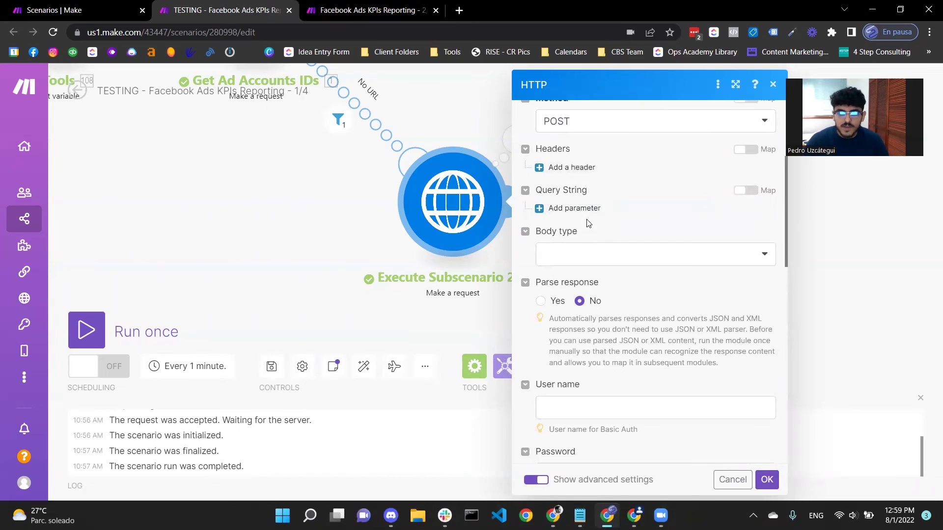
{"action": "left_click", "coordinate": [621, 256]}
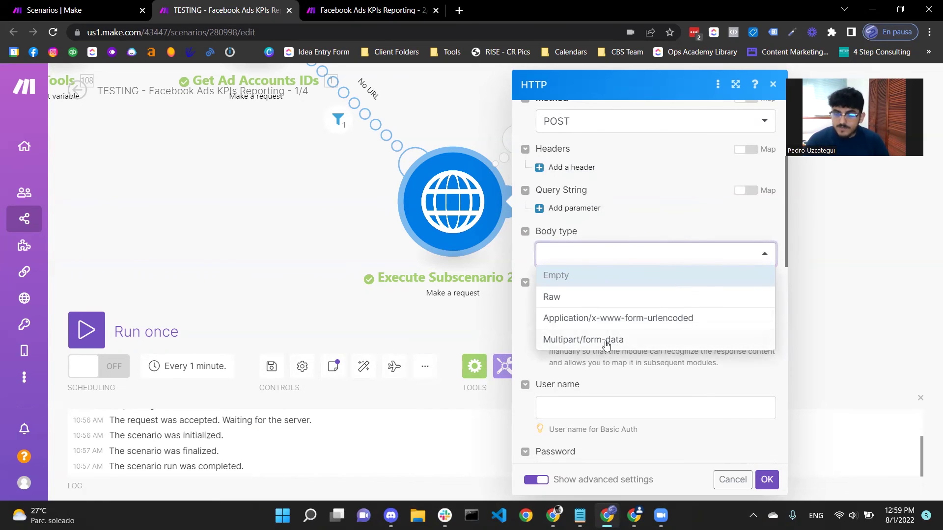
{"action": "left_click", "coordinate": [528, 258]}
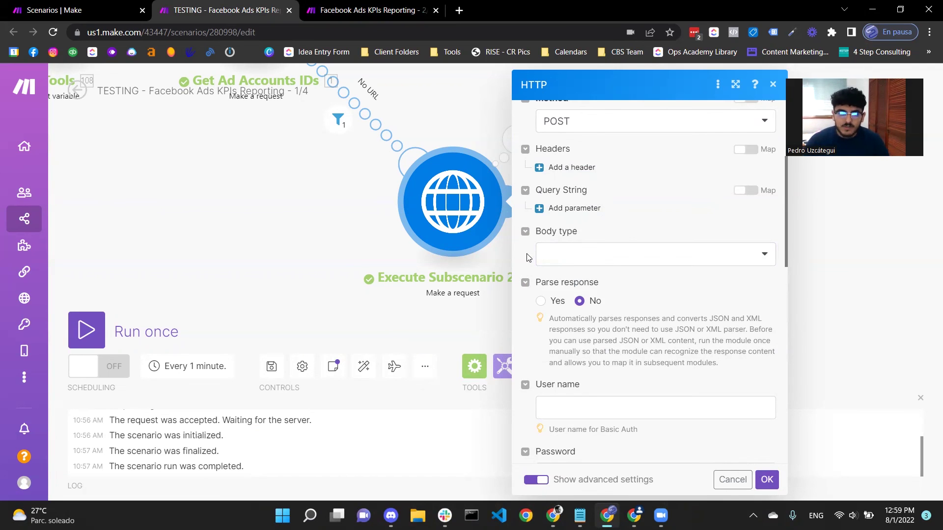
{"action": "left_click", "coordinate": [329, 229]}
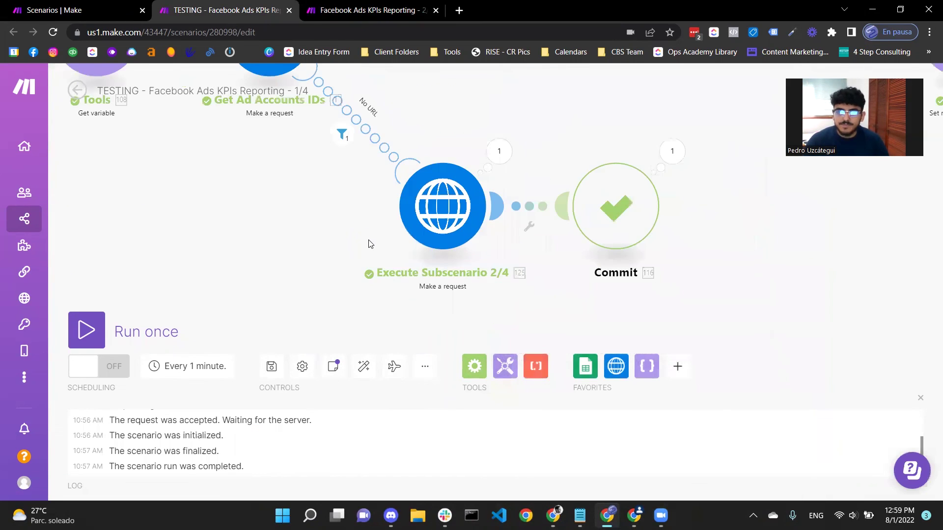